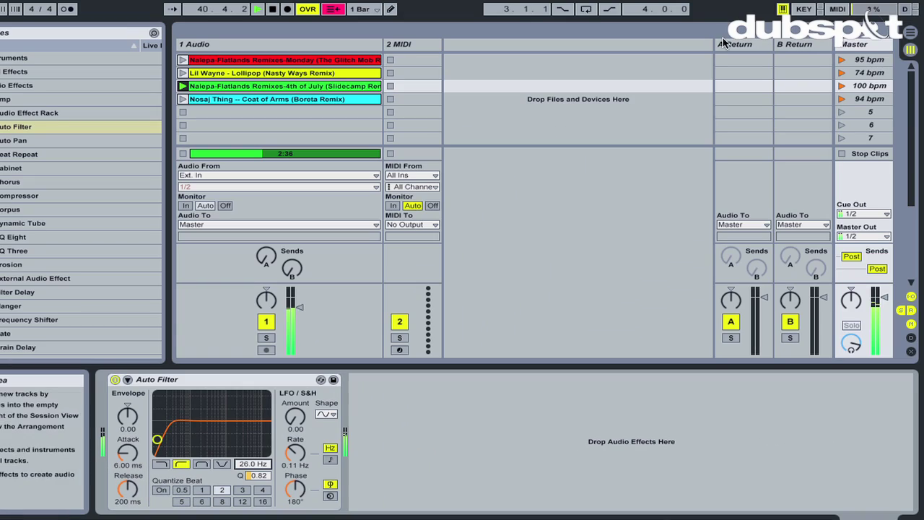
MIDI-map the Auto Filter's frequency to channel 1, CC 10, leaving MIDI mapping off at the end
left_click(838, 10)
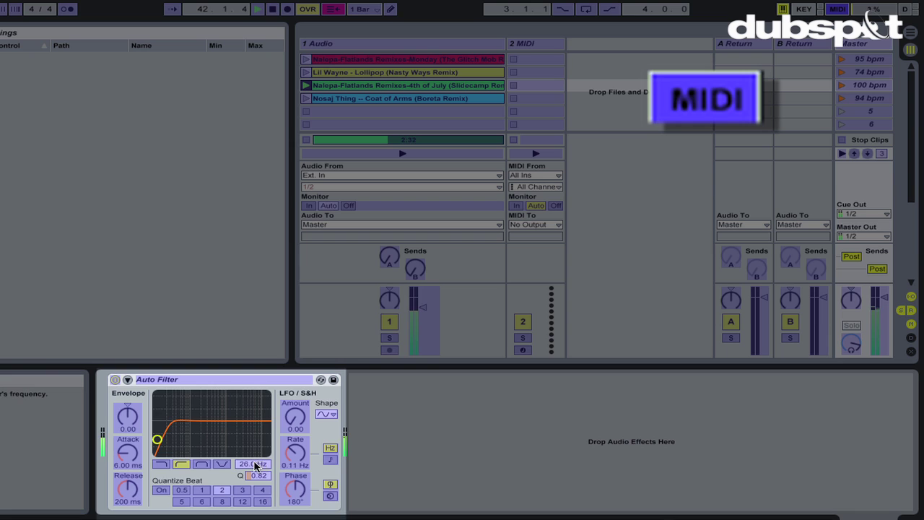
left_click(254, 466)
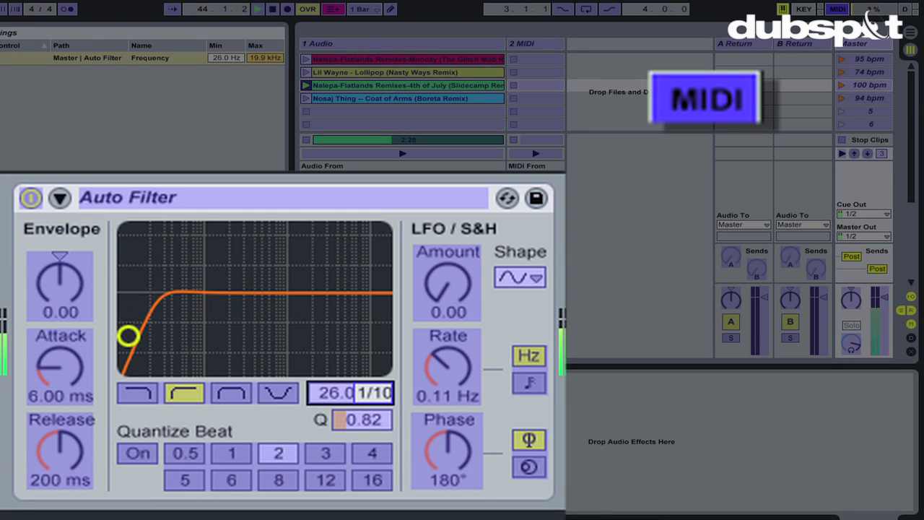
left_click(838, 8)
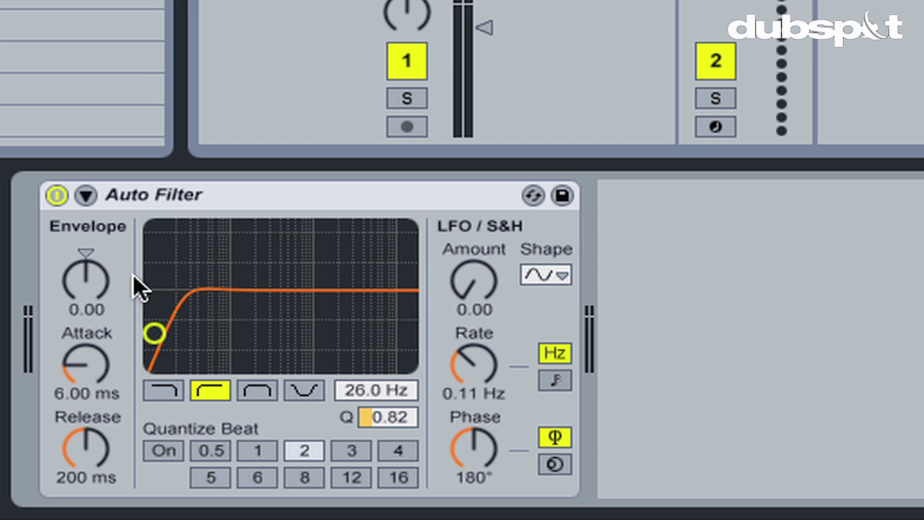
Group the Auto Filter into an Audio Effect Rack and show the rack's chain list
left_click(234, 195)
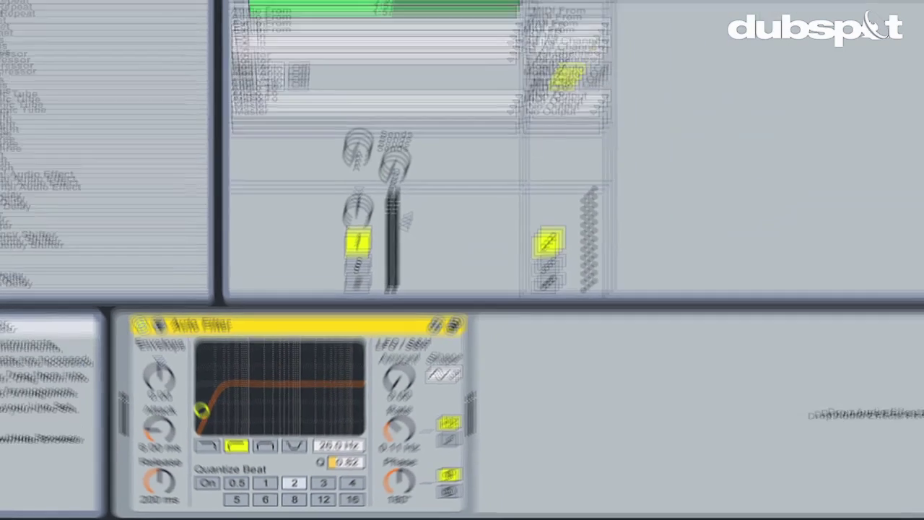
left_click(119, 1)
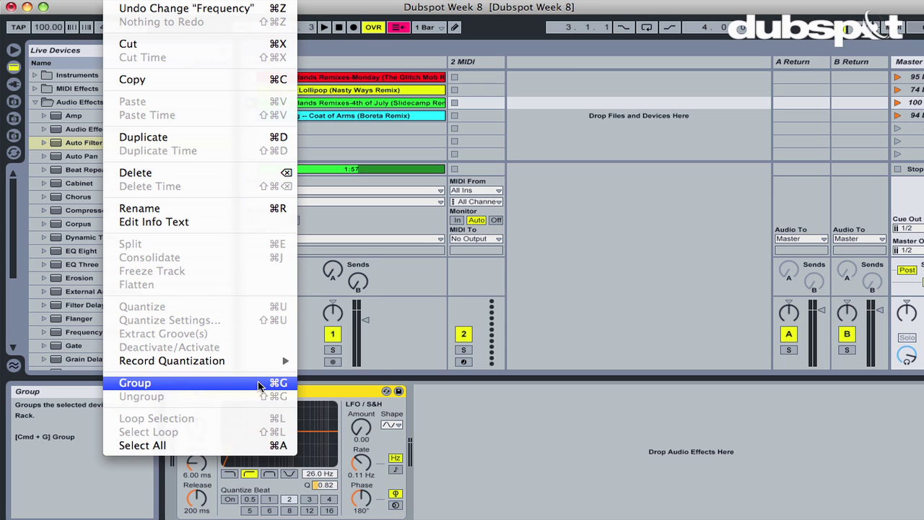
left_click(265, 383)
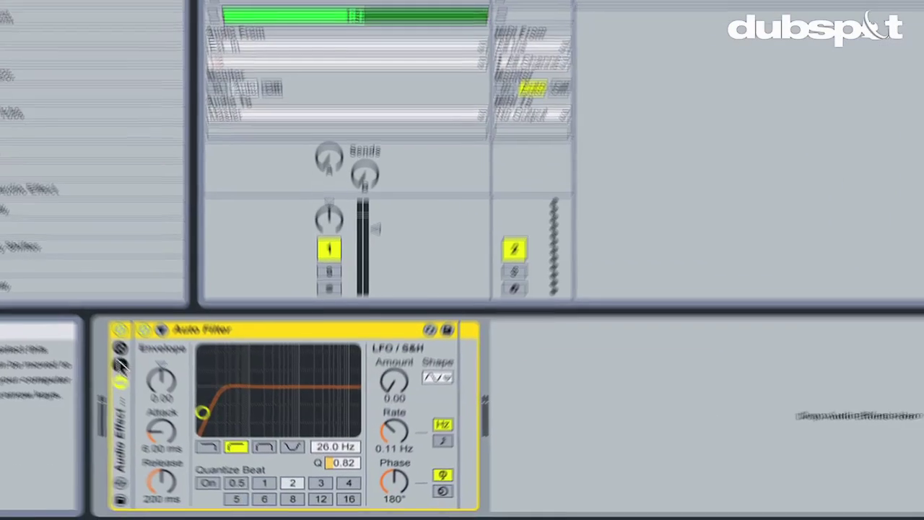
left_click(185, 415)
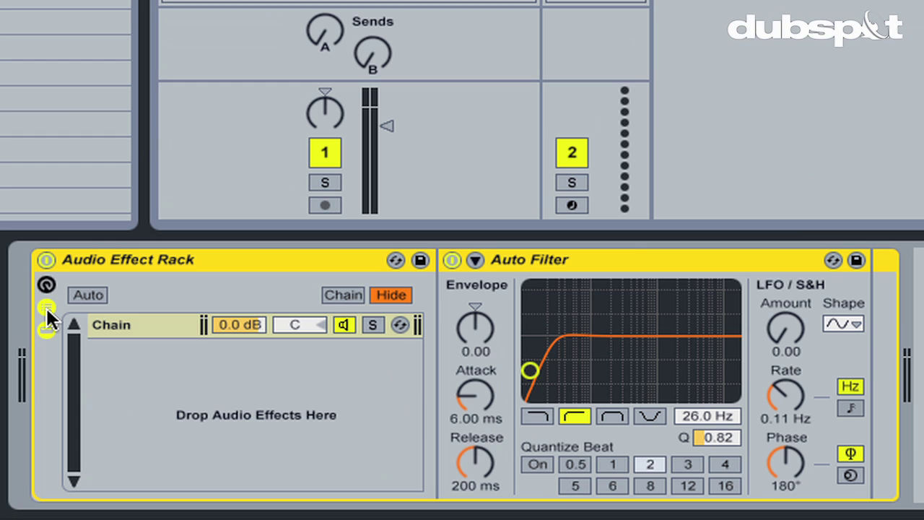
Rename the rack's chain as Auto Filter Chain
left_click(112, 326)
right_click(111, 326)
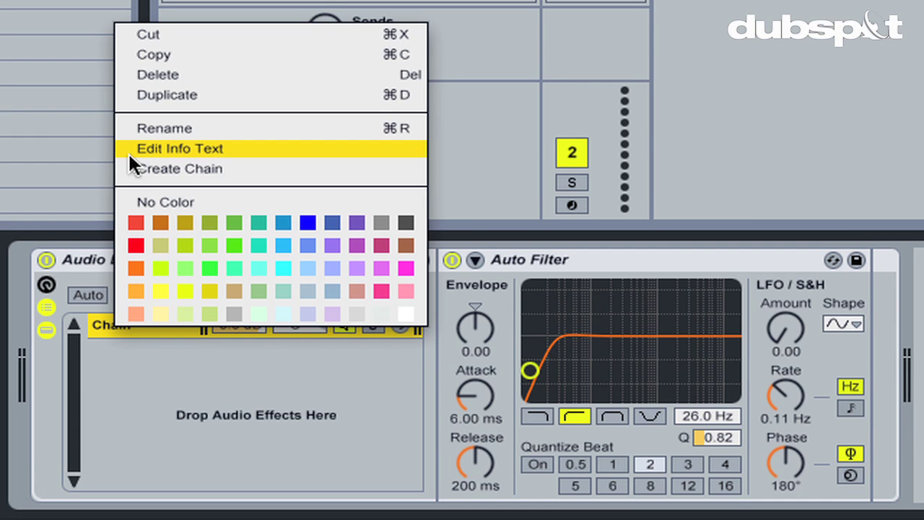
left_click(133, 127)
key("Left")
type("Auto ")
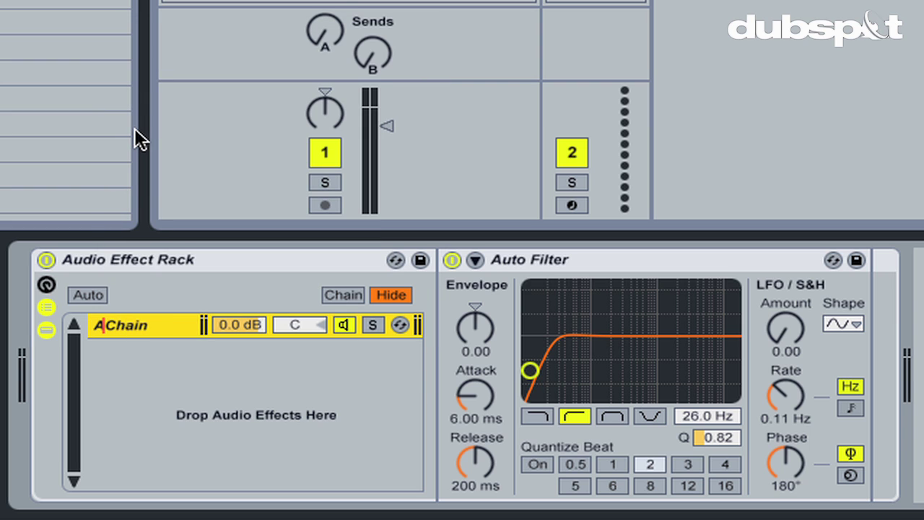
type("Filter")
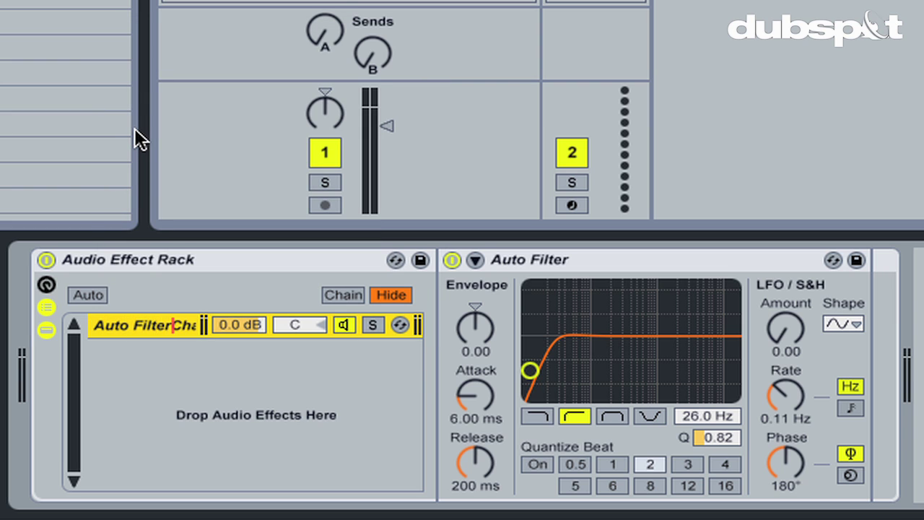
key("Return")
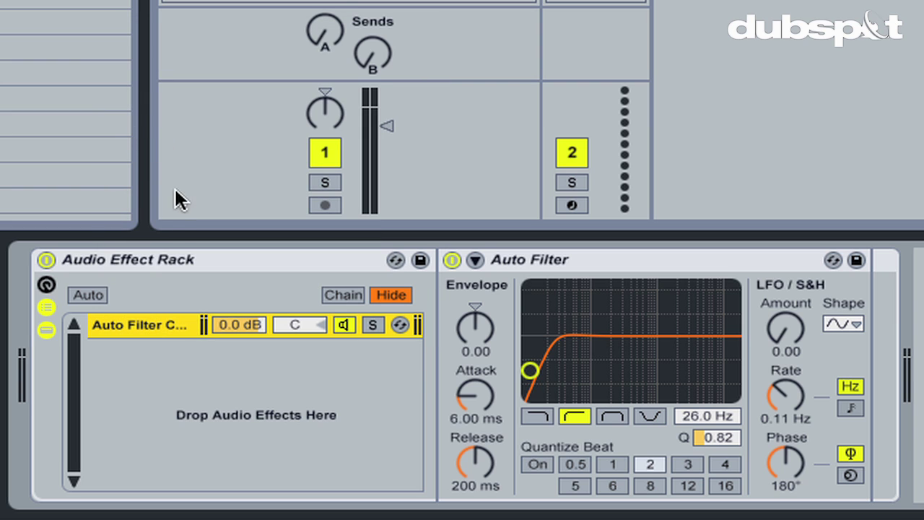
Create a second, empty chain in the Audio Effect Rack and show the chain selector's zone editor
right_click(159, 374)
left_click(233, 392)
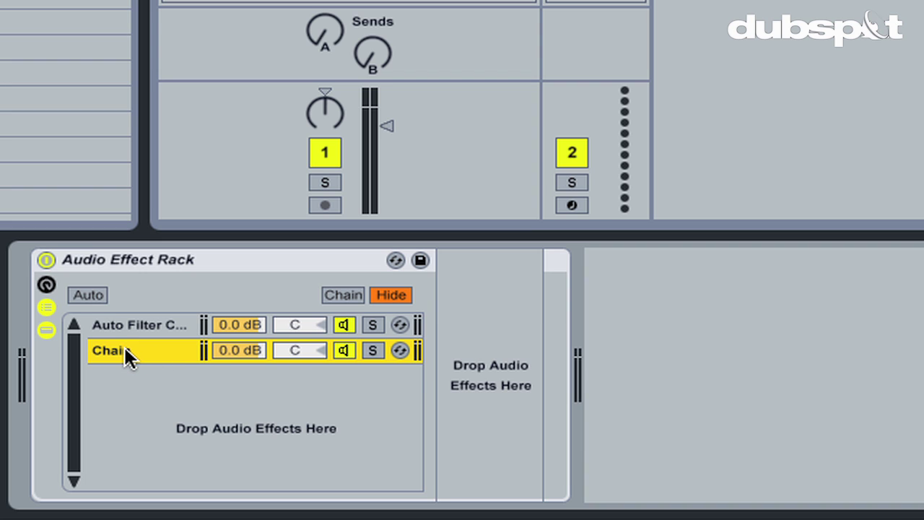
left_click(335, 293)
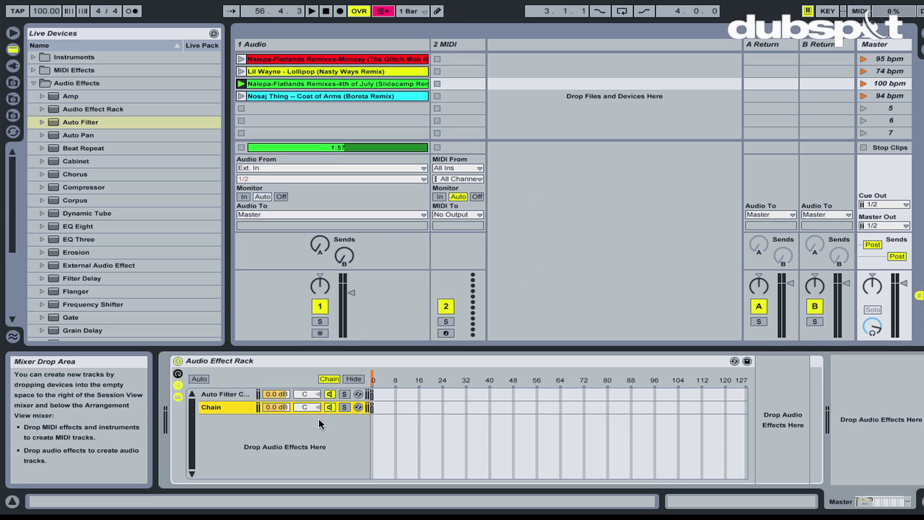
Launch the 94 bpm scene and set the Auto Filter Chain's zone from just above 0 to 127
left_click(866, 98)
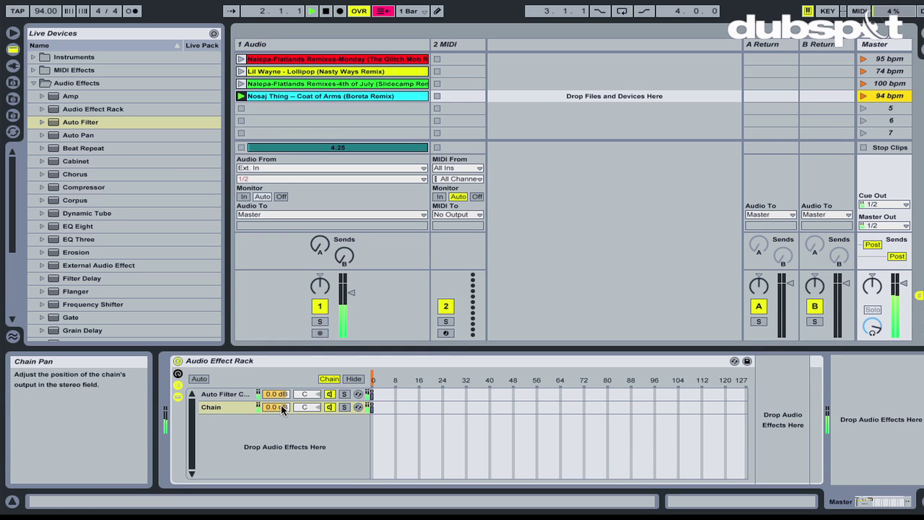
left_click(213, 395)
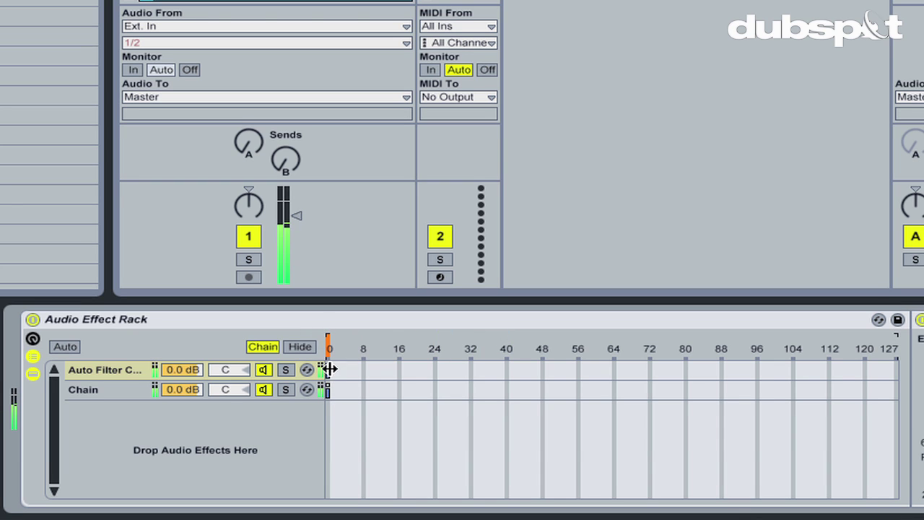
left_click_drag(329, 372, 898, 372)
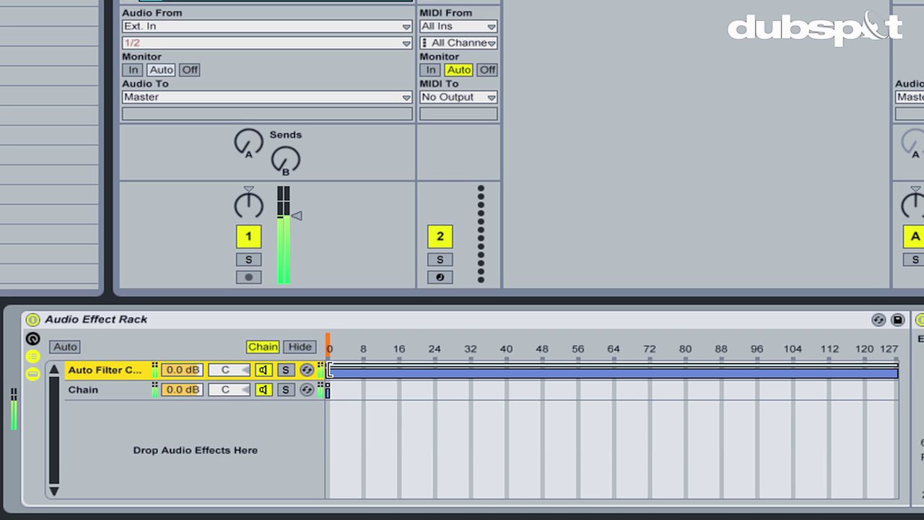
left_click_drag(332, 369, 336, 371)
MIDI-map the rack's Chain Selector to channel 1, CC 10, keeping its range at 0 to 127
left_click(97, 390)
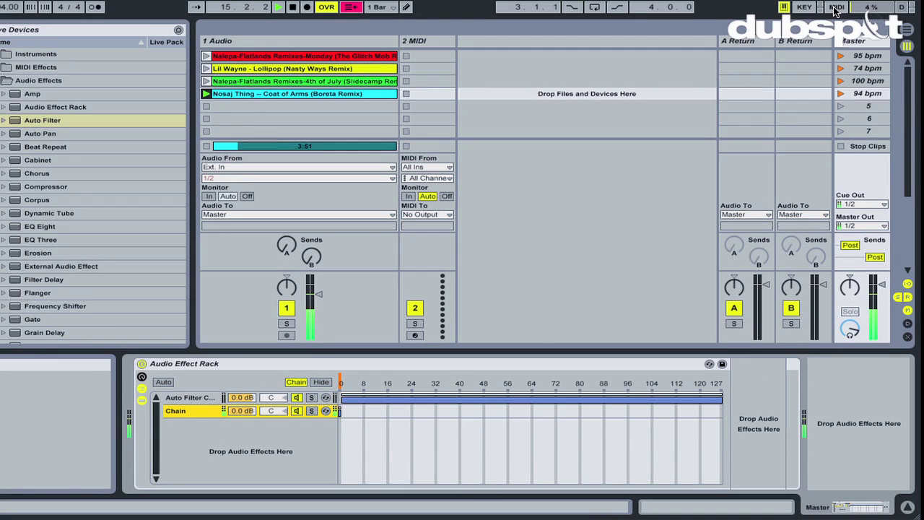
key("ctrl+m")
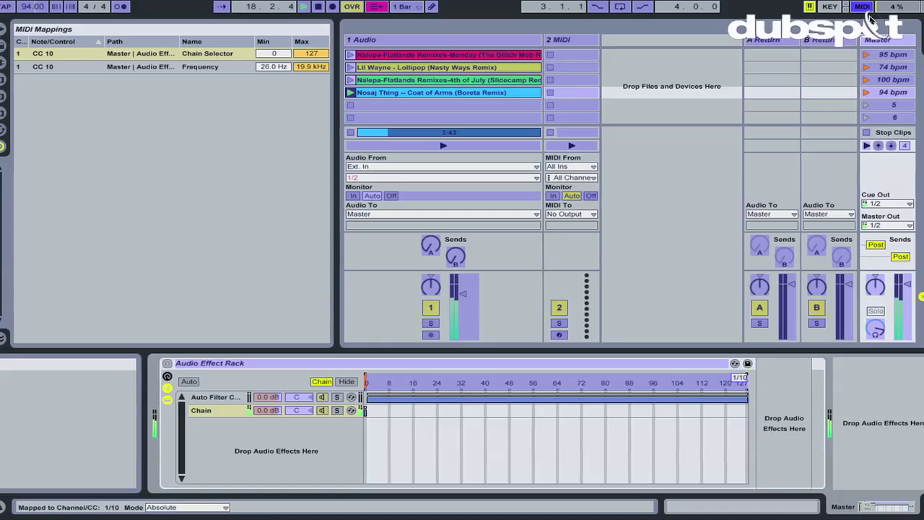
left_click(866, 7)
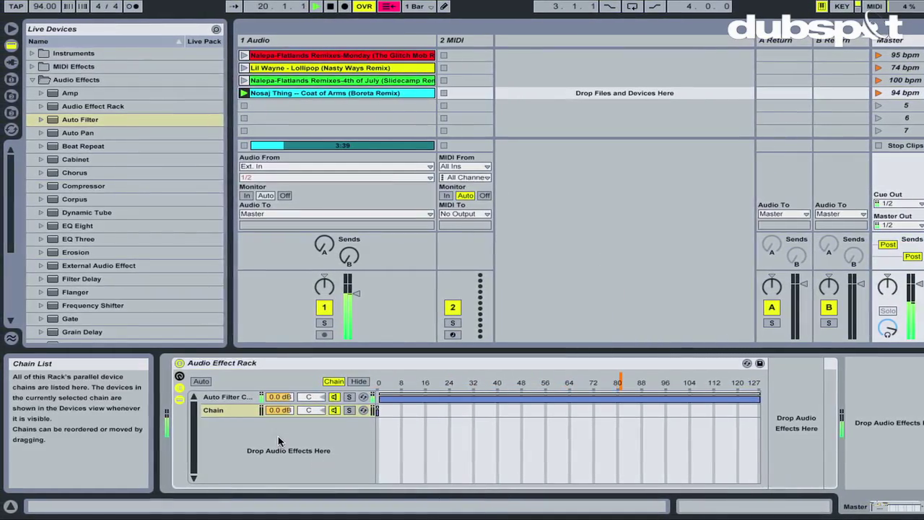
Sweep the filter frequency and compare the Auto Filter Chain with the empty chain as the selector moves
left_click(231, 397)
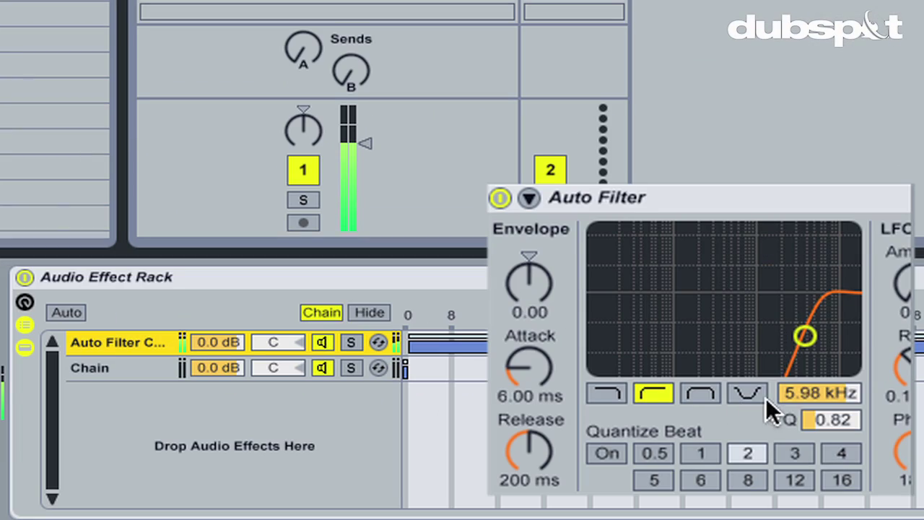
left_click_drag(802, 392, 804, 477)
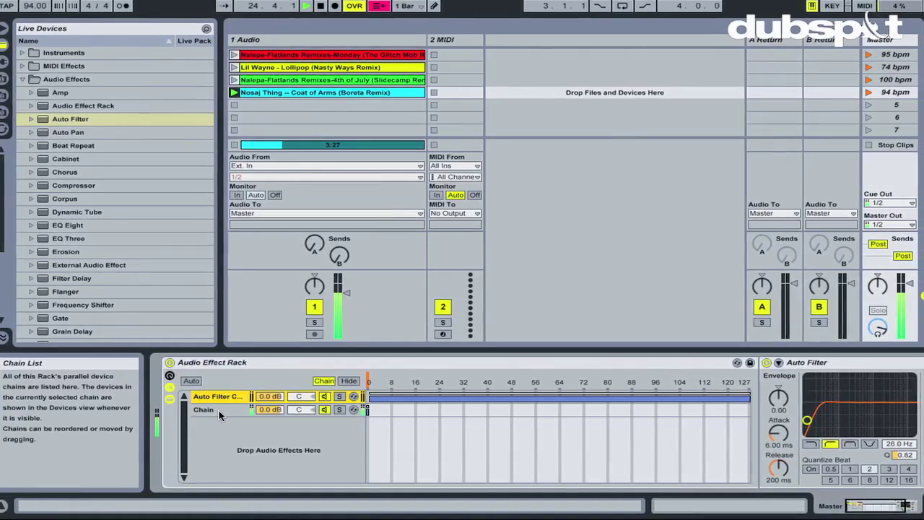
left_click(220, 410)
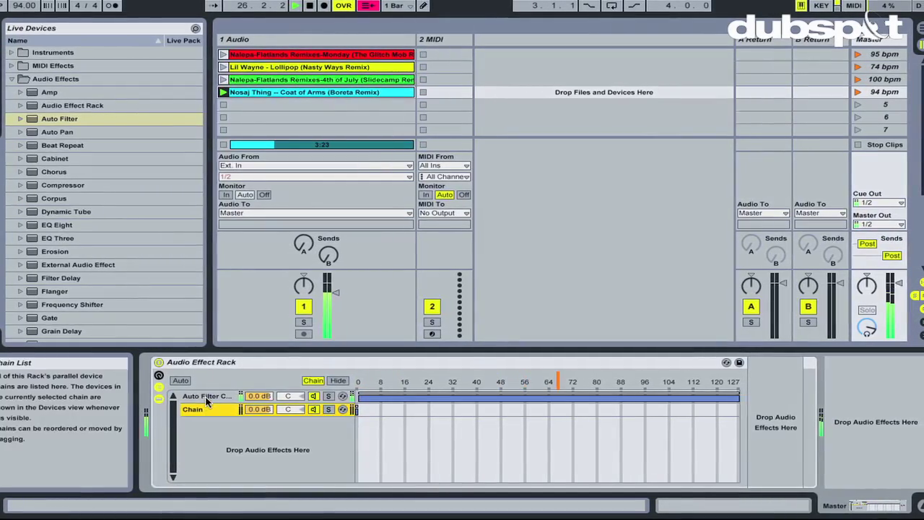
left_click(210, 400)
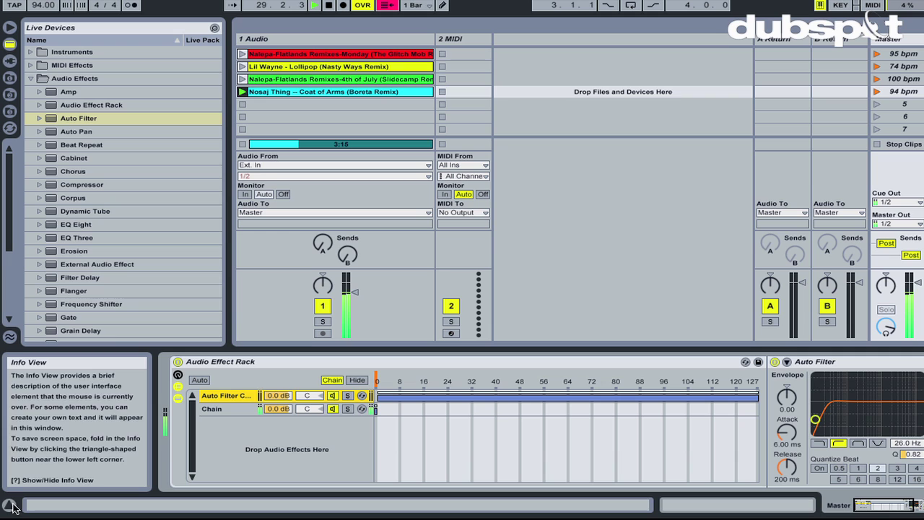
Hide the Info View and show the Audio Effect Rack's macro controls
left_click(6, 506)
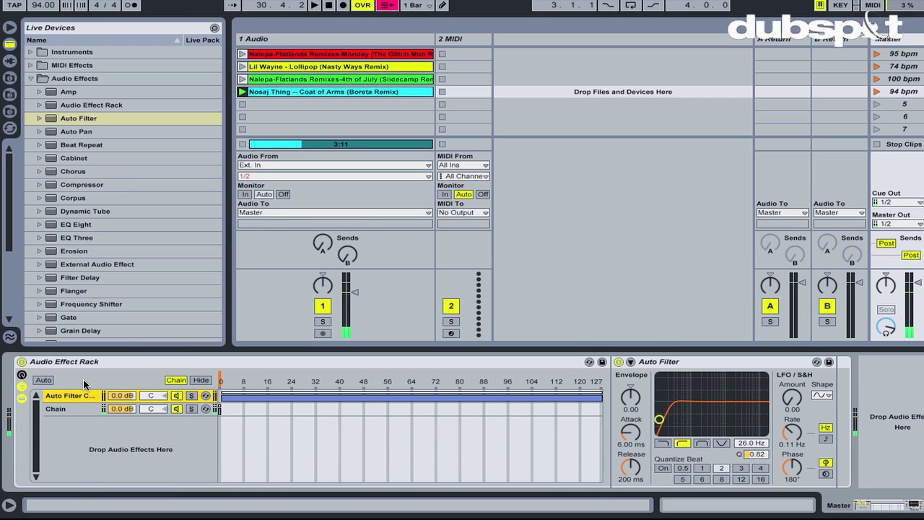
left_click(21, 375)
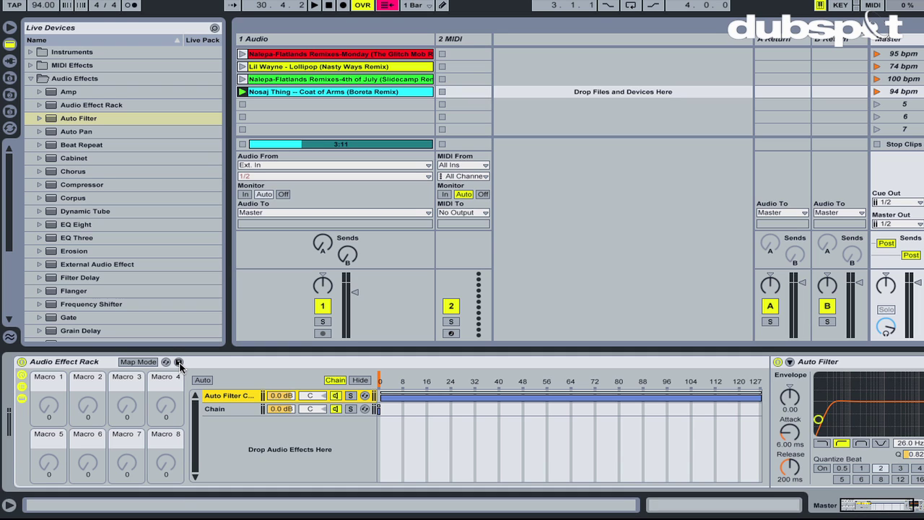
Map the Auto Filter's frequency to the first macro, replacing its CC 10 mapping, and test the macro by sweeping it up and back to 26.0 Hz
left_click(137, 362)
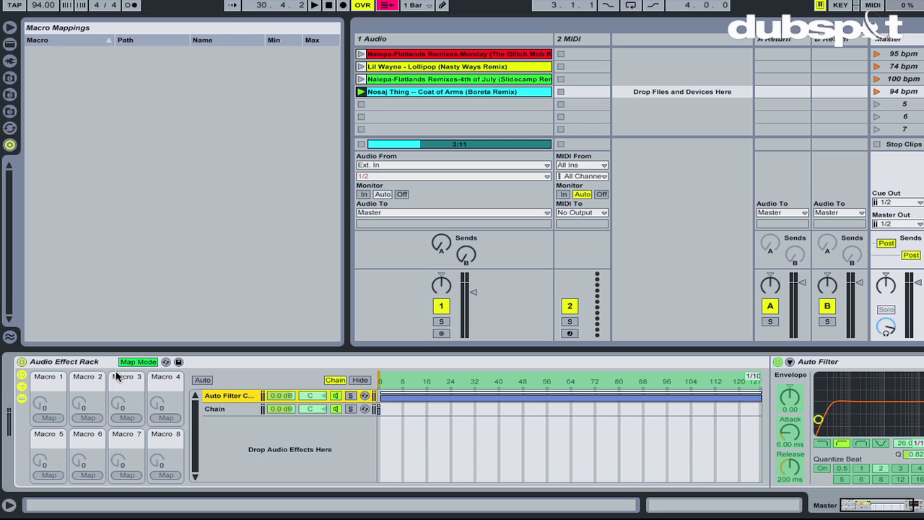
left_click(909, 444)
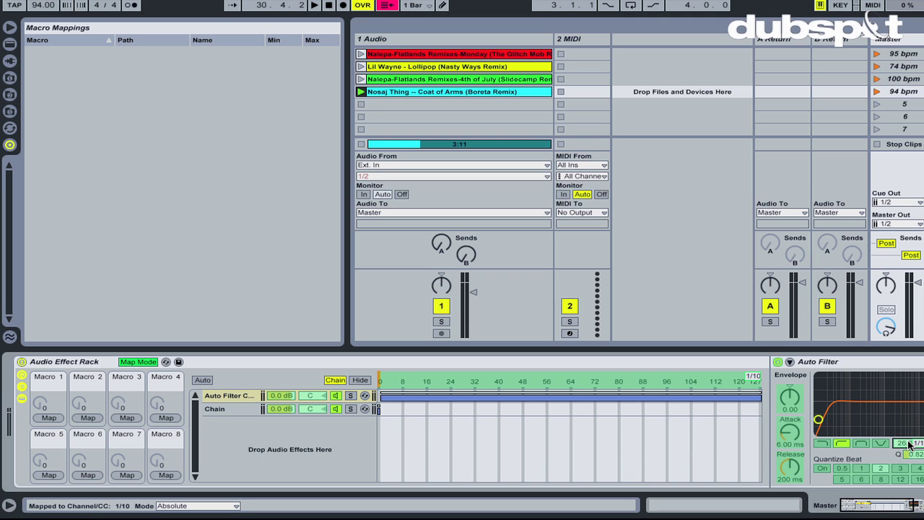
left_click(48, 418)
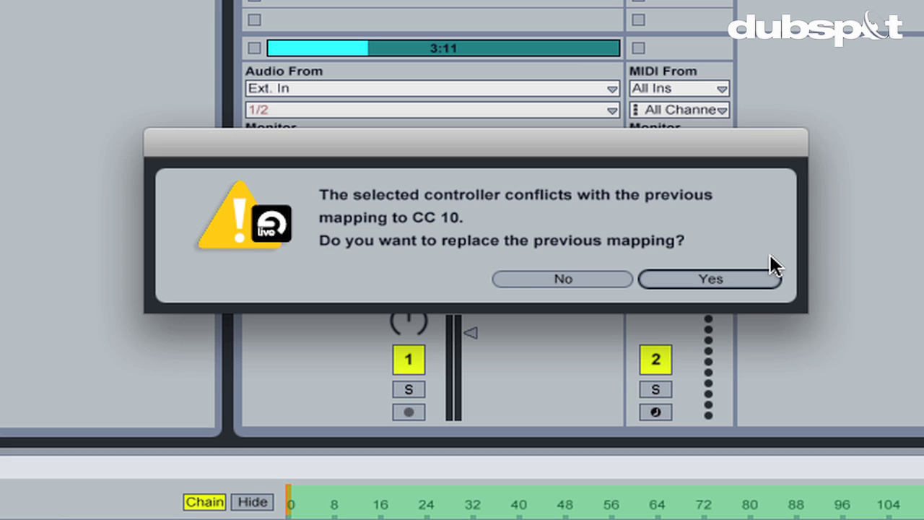
left_click(732, 282)
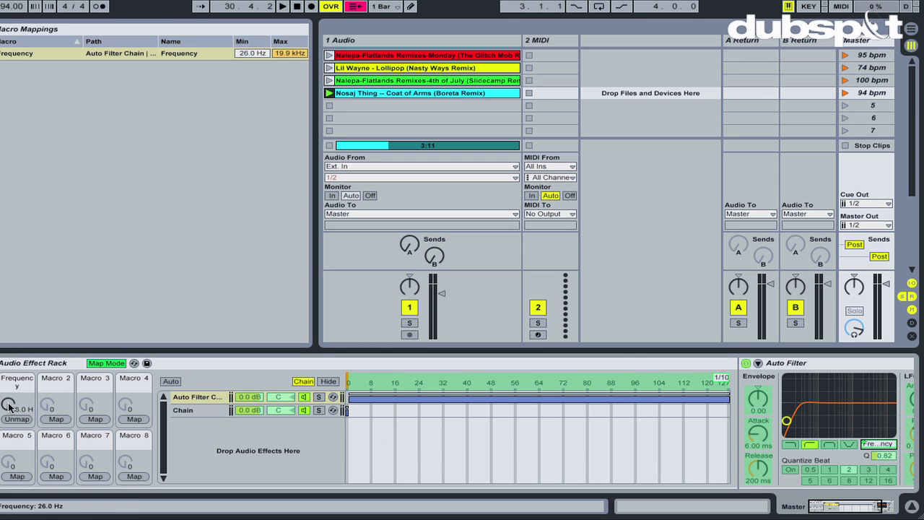
left_click_drag(9, 408, 11, 399)
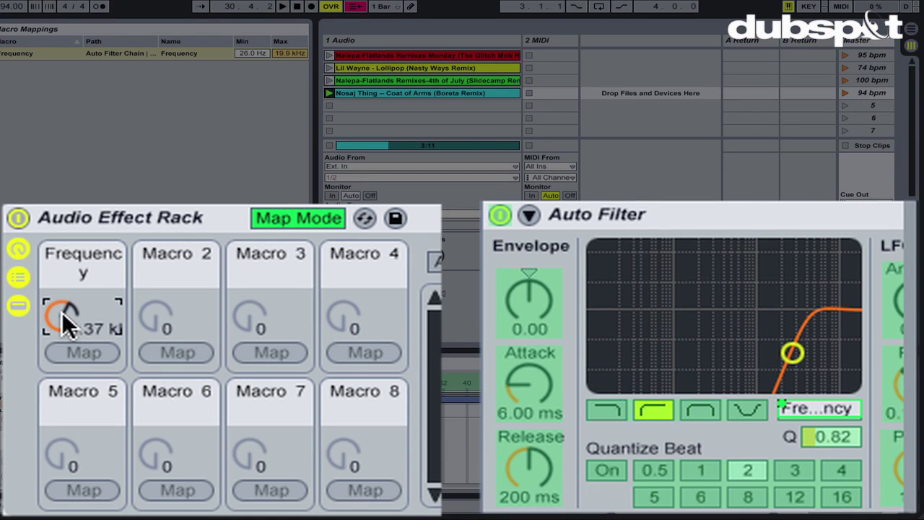
mouse_move(71, 306)
left_mouse_down()
mouse_move(56, 322)
mouse_move(62, 312)
left_mouse_up()
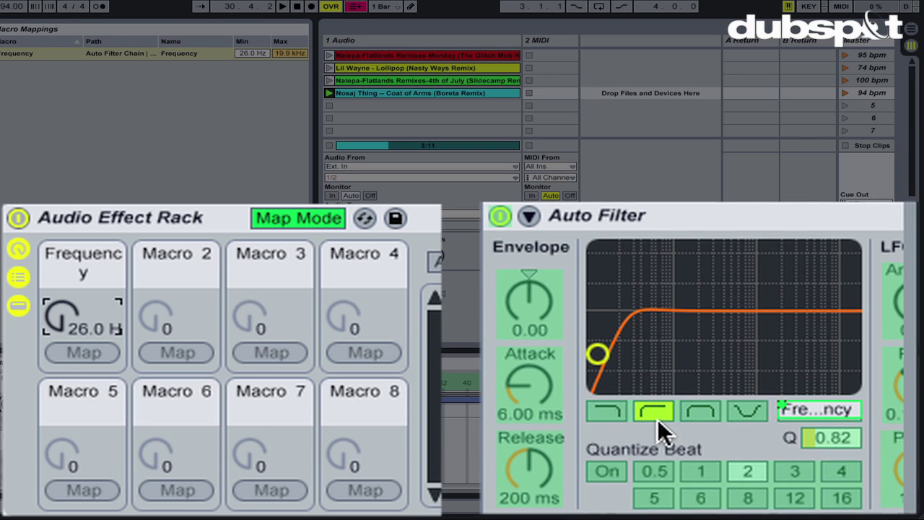
Map the Auto Filter's Q to the first macro as well and try the macro knob
left_click(837, 437)
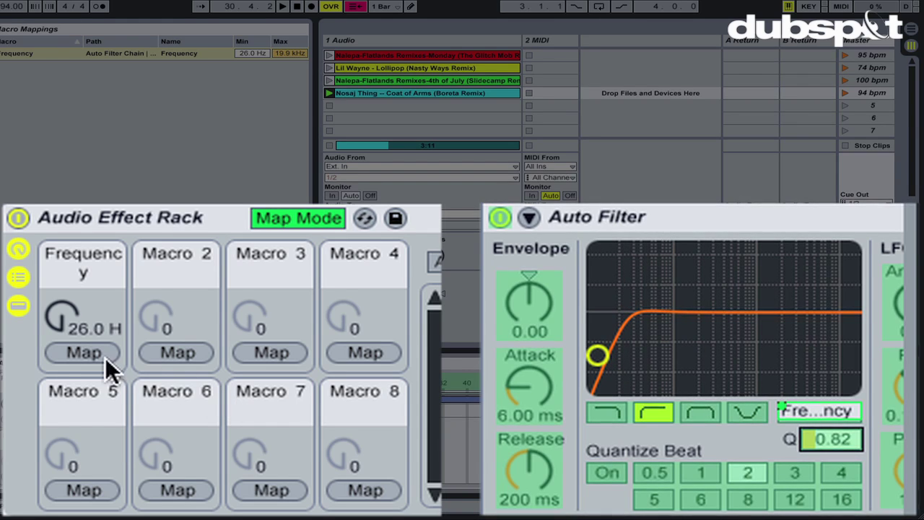
left_click(69, 351)
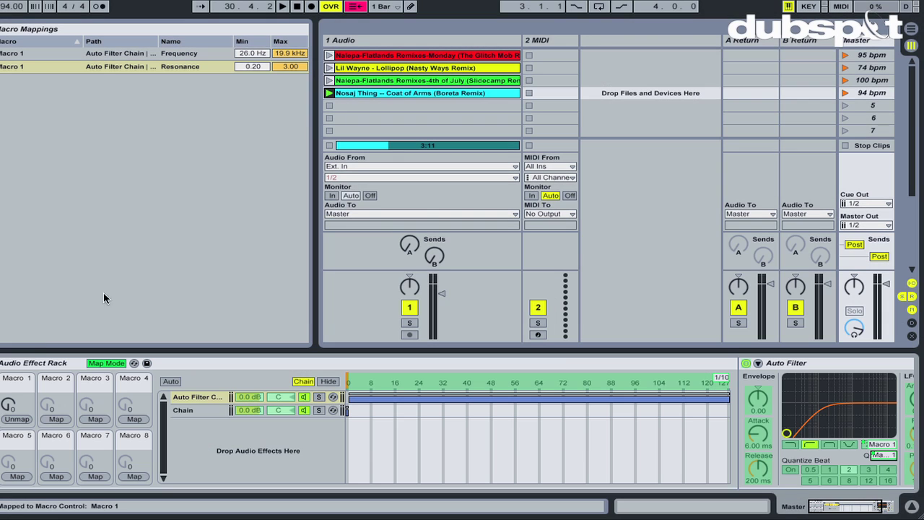
left_click_drag(10, 408, 9, 407)
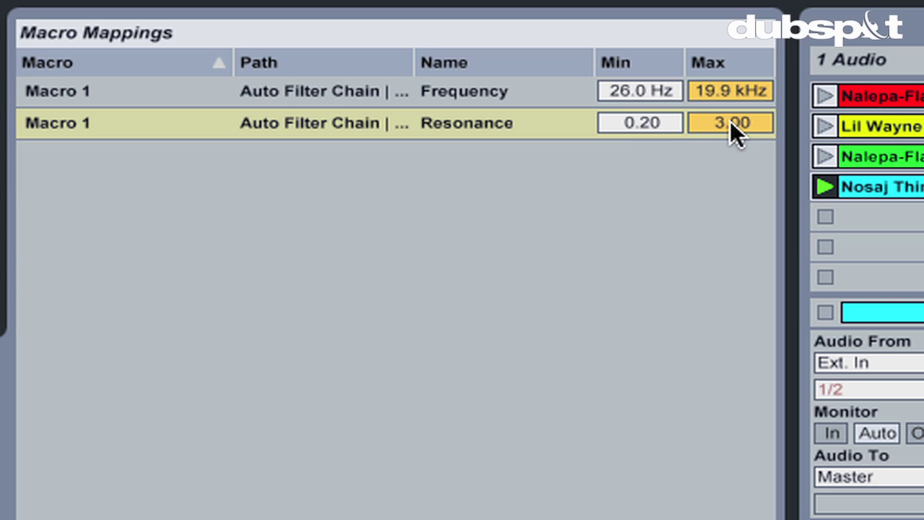
Limit the Resonance mapping of Macro 1 to a minimum of 0.70 and a maximum of 1.40, and finish macro mapping
left_click_drag(655, 125, 646, 124)
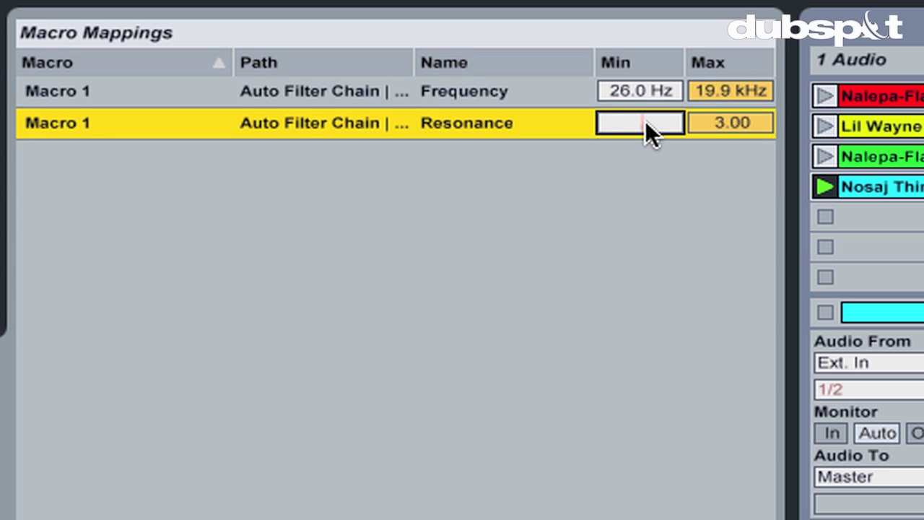
type(".7")
left_click(721, 117)
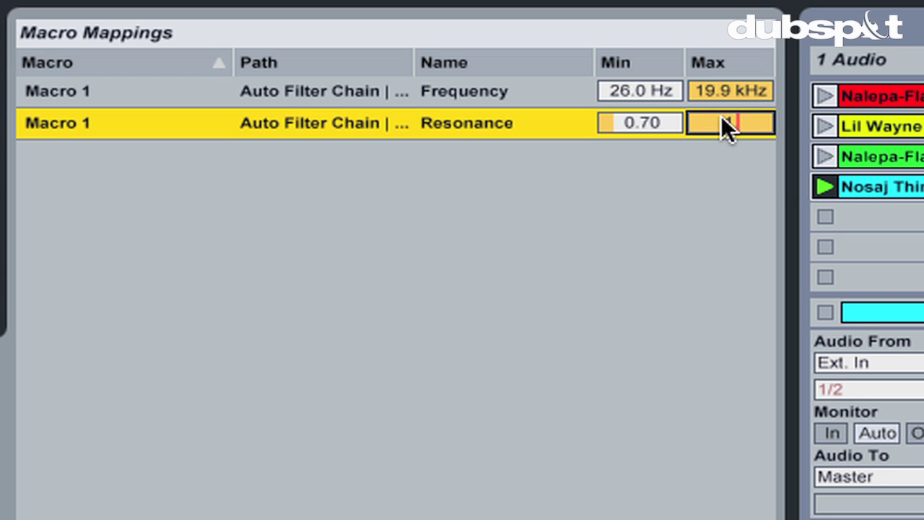
type(".4")
key("Return")
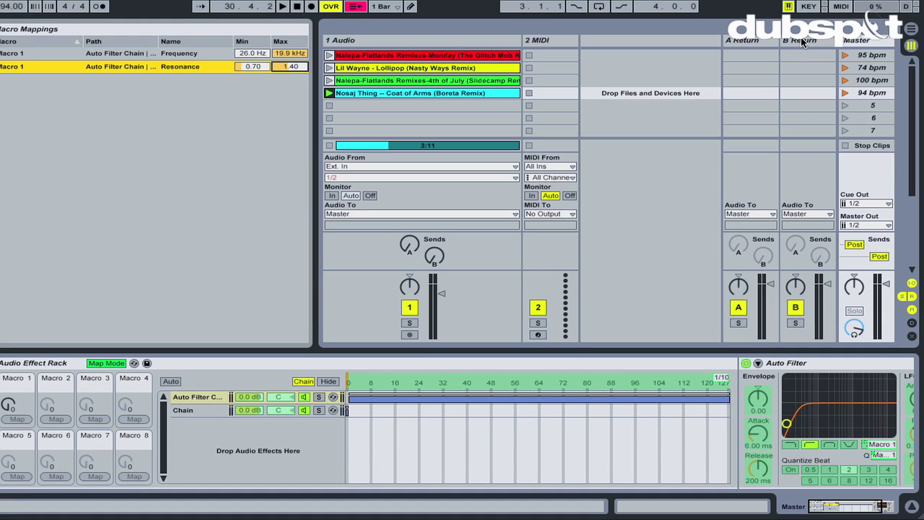
left_click(113, 363)
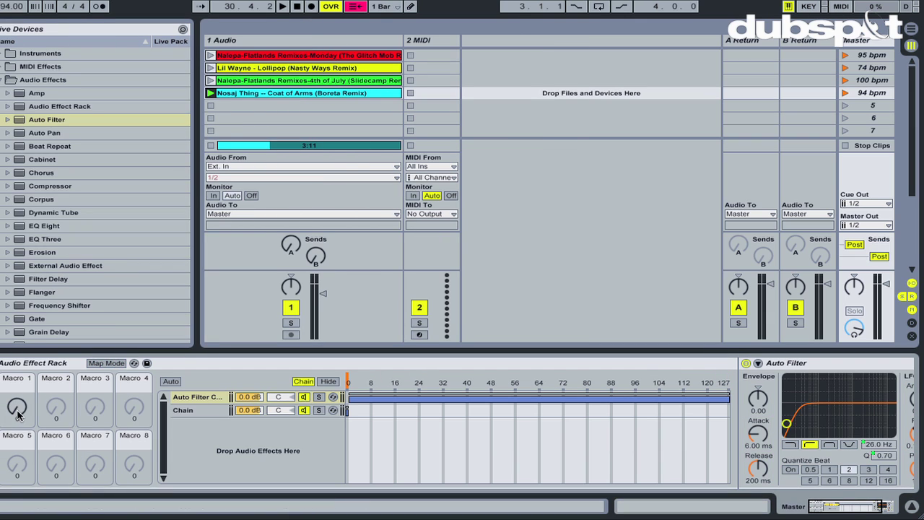
Assign the Macro 1 knob to MIDI controller CC 10, alongside the chain selector, and leave MIDI mapping
mouse_move(20, 417)
left_mouse_down()
mouse_move(20, 409)
mouse_move(20, 426)
left_mouse_up()
left_click(841, 7)
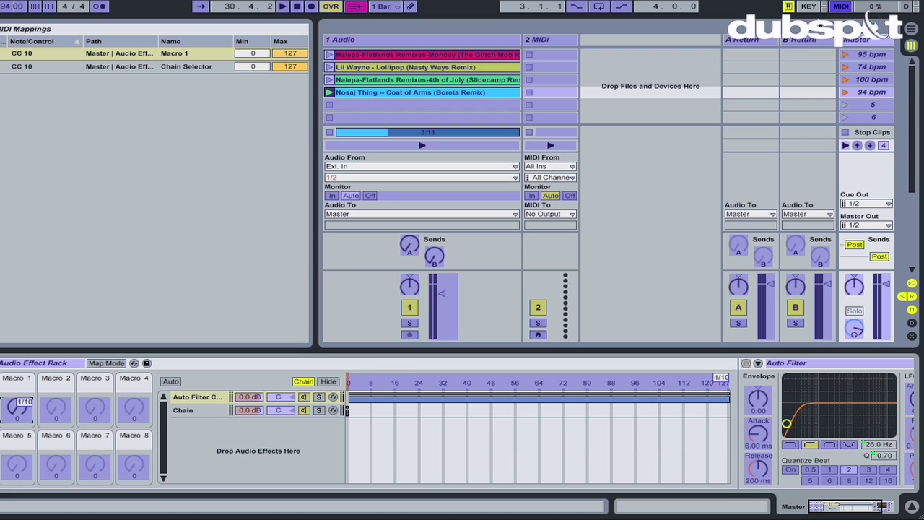
left_click(842, 7)
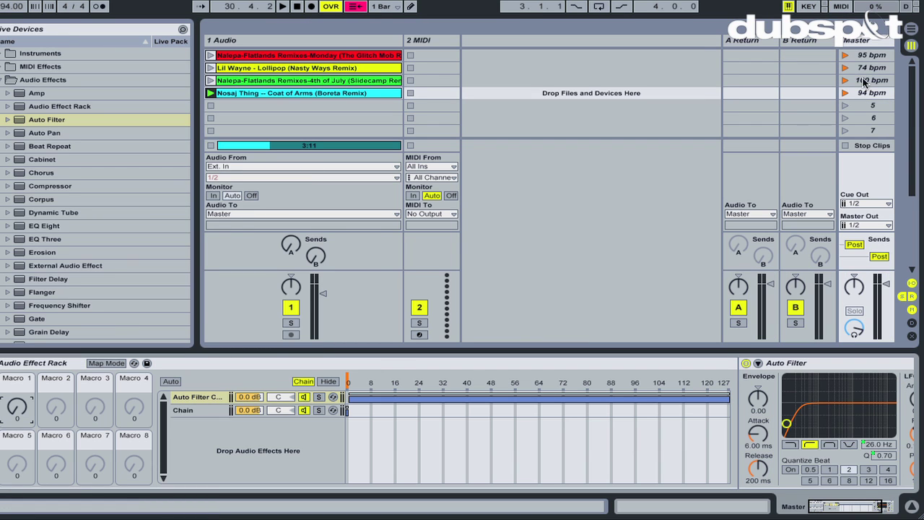
Play the 74 bpm scene to audition the rack, inspect the empty chain and the Auto Filter chain, and stop playback
left_click(845, 67)
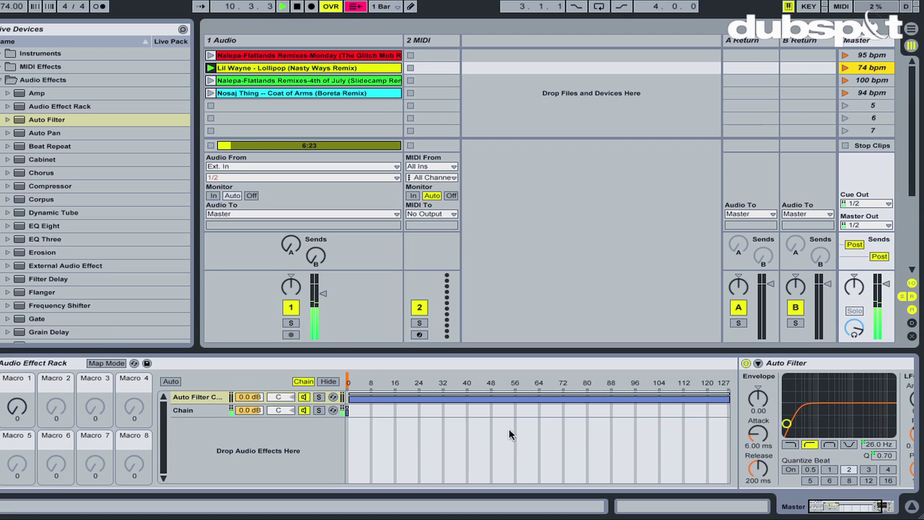
left_click(179, 413)
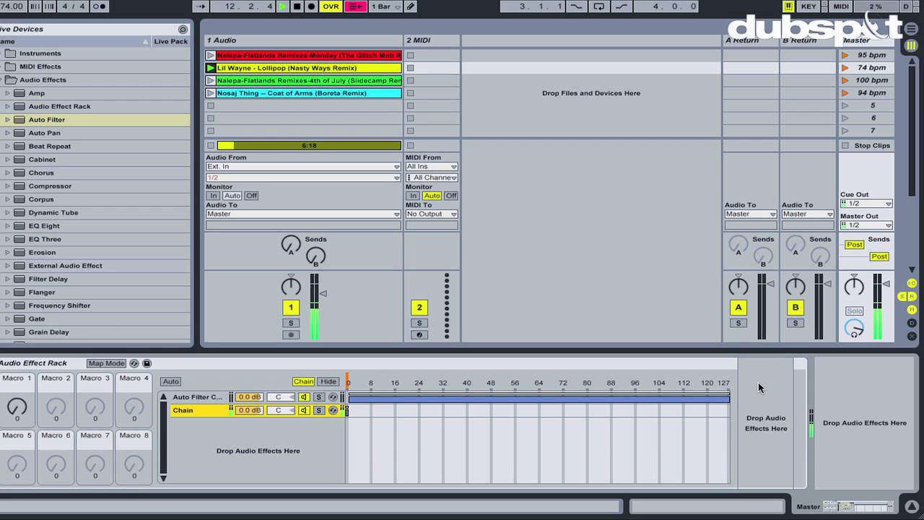
left_click(201, 401)
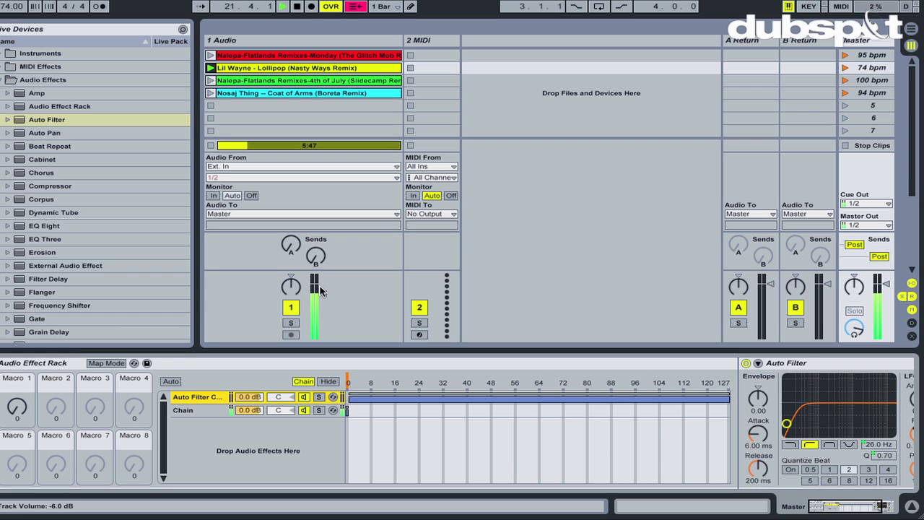
key("space")
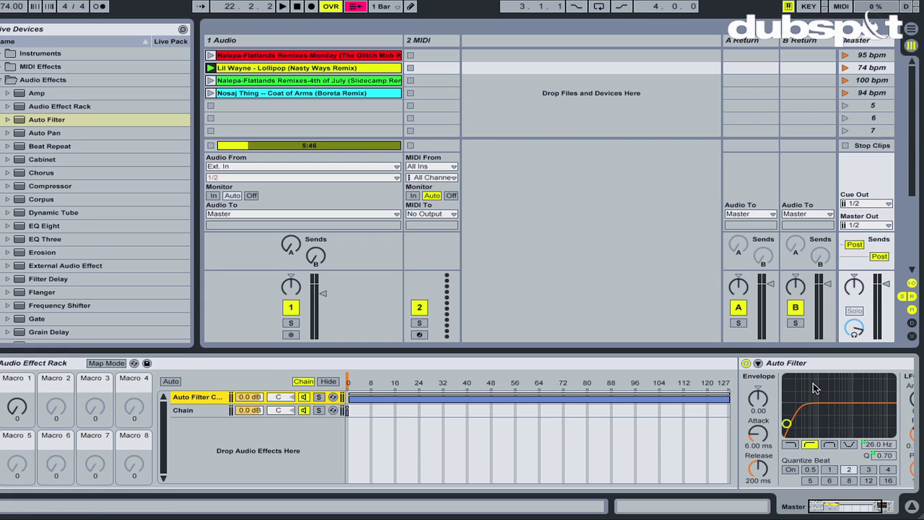
Review the Auto Filter's frequency and Q controls, the rack's macro mapping ranges and the CC 10 MIDI mappings
scroll(815, 390, "right", 3)
scroll(808, 391, "left", 3)
left_click(893, 448)
left_click(877, 444)
left_click(114, 363)
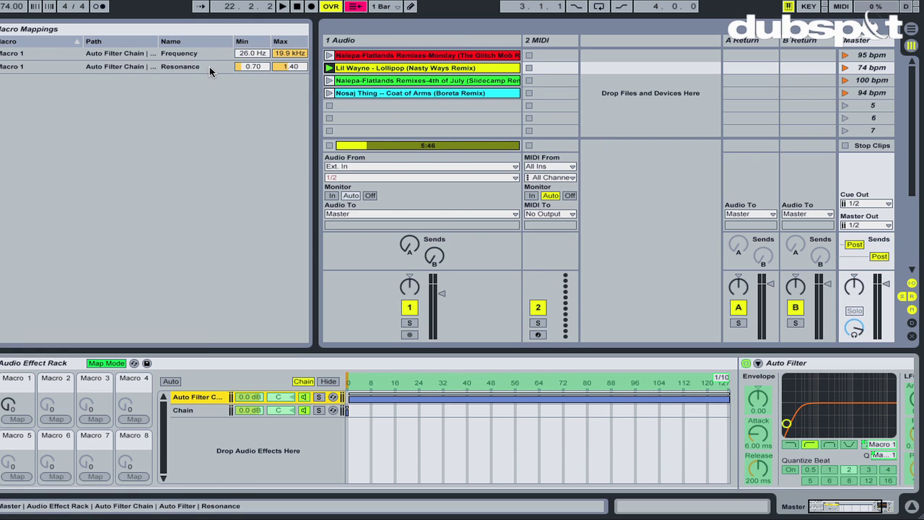
left_click(106, 363)
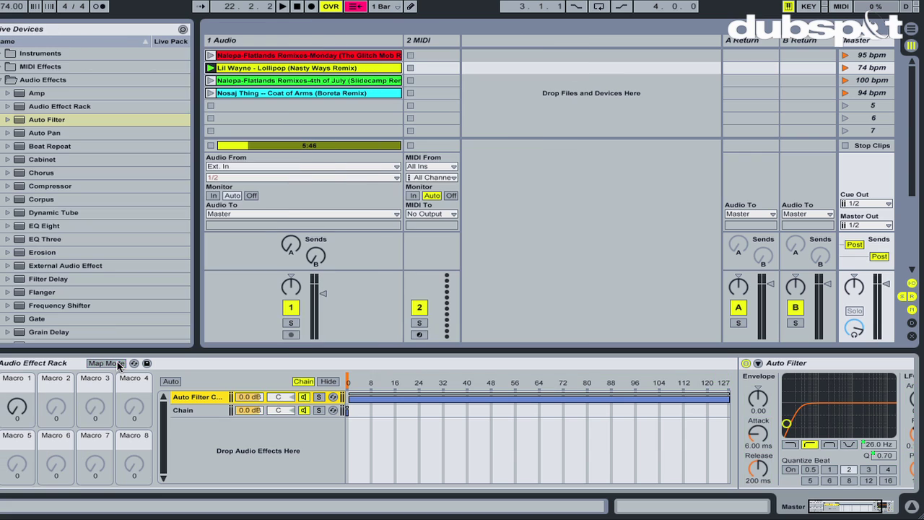
left_click(838, 7)
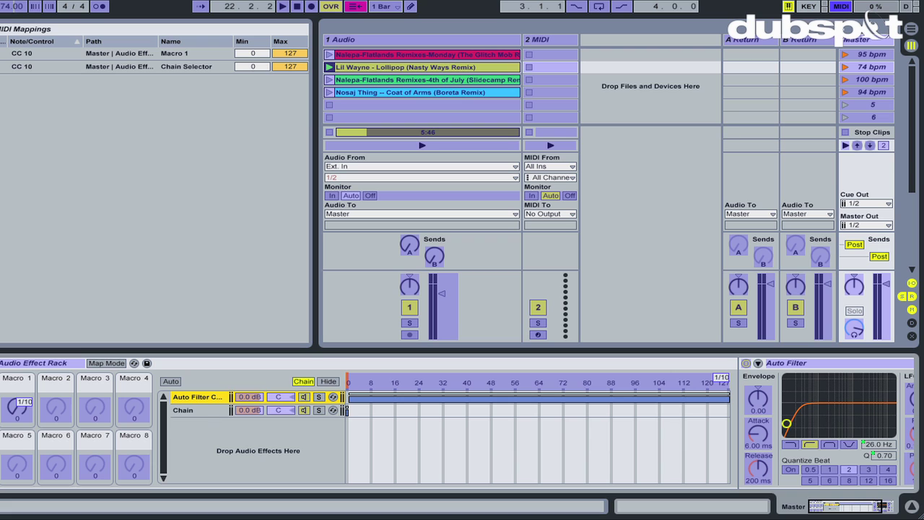
left_click(840, 9)
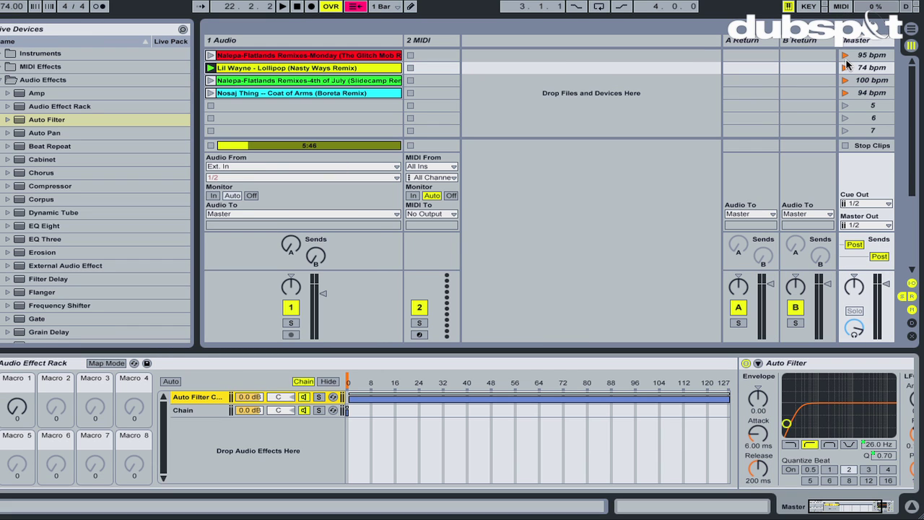